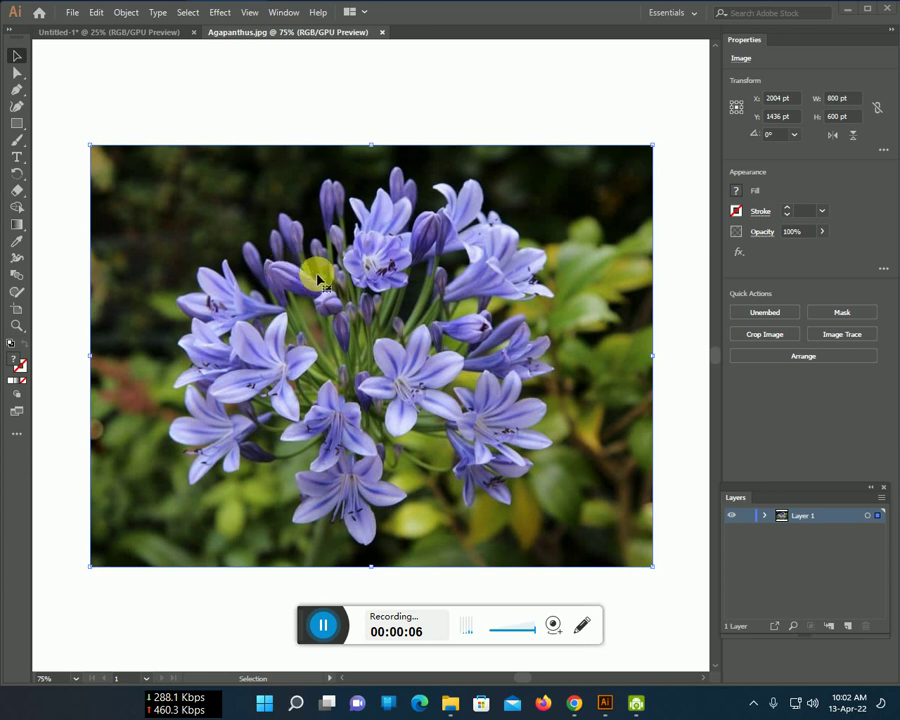
Bring the agapanthus photo into Untitled-1 and scale it to about 2197 × 1648 pt
{"action": "left_click", "coordinate": [412, 357]}
{"action": "mouse_move", "coordinate": [412, 357]}
{"action": "left_mouse_down"}
{"action": "mouse_move", "coordinate": [338, 335]}
{"action": "mouse_move", "coordinate": [205, 204]}
{"action": "left_mouse_up"}
{"action": "left_click_drag", "start_coordinate": [288, 264], "coordinate": [610, 503]}
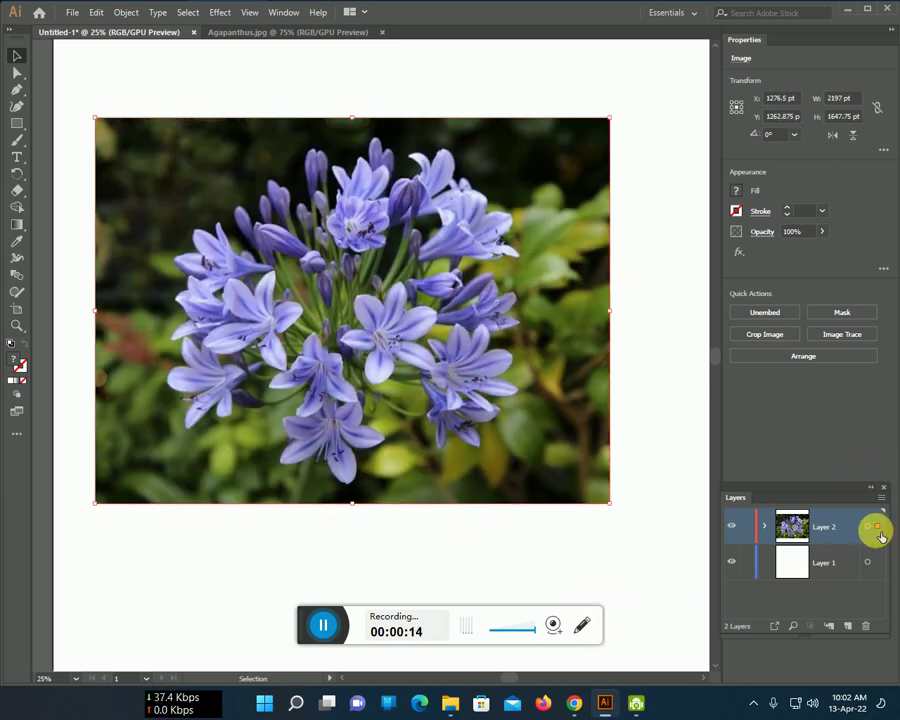
Move the photo down onto Layer 1 and fade it to about half opacity
{"action": "left_click_drag", "start_coordinate": [878, 528], "coordinate": [876, 560]}
{"action": "left_click", "coordinate": [822, 231]}
{"action": "left_click_drag", "start_coordinate": [826, 251], "coordinate": [793, 254]}
Lock Layer 1, target Layer 2, and set a black 1 pt stroke at 100% opacity
{"action": "left_click", "coordinate": [746, 562]}
{"action": "left_click", "coordinate": [790, 528]}
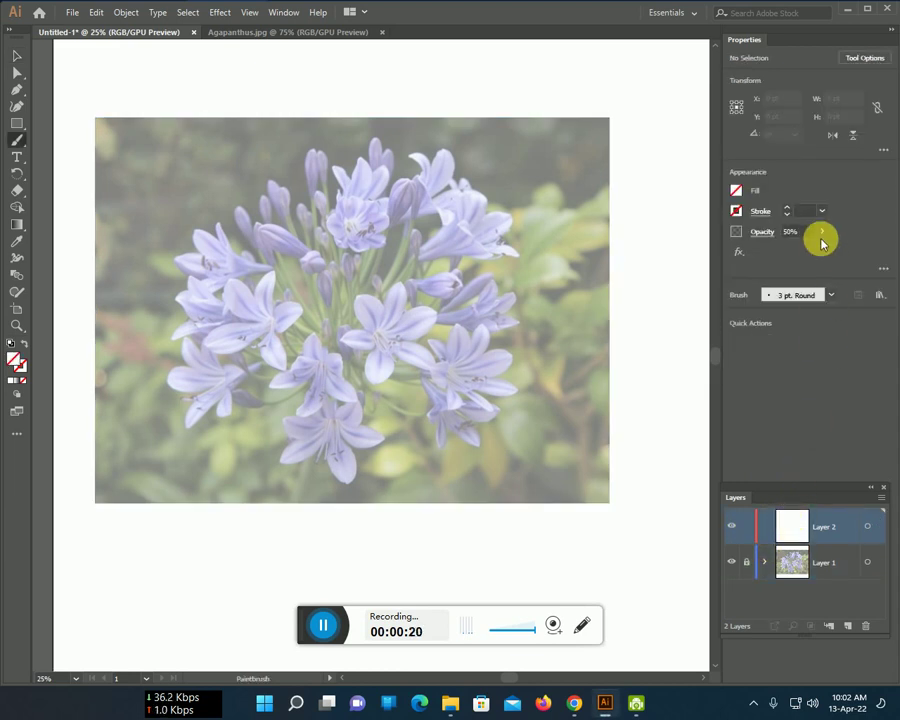
{"action": "left_click_drag", "start_coordinate": [820, 250], "coordinate": [826, 250]}
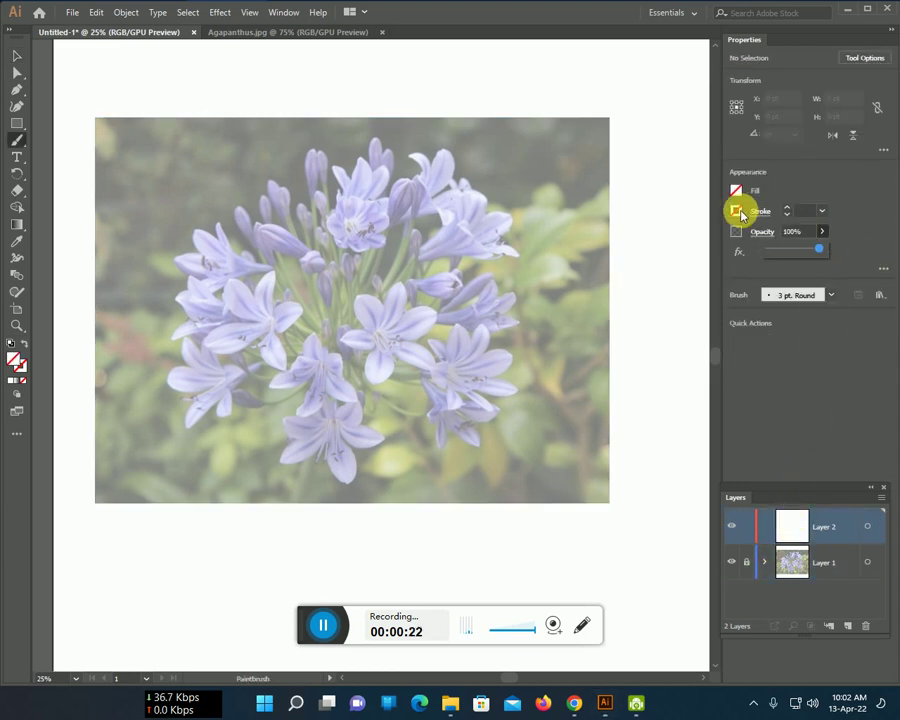
{"action": "left_click", "coordinate": [737, 211]}
{"action": "left_click", "coordinate": [618, 270]}
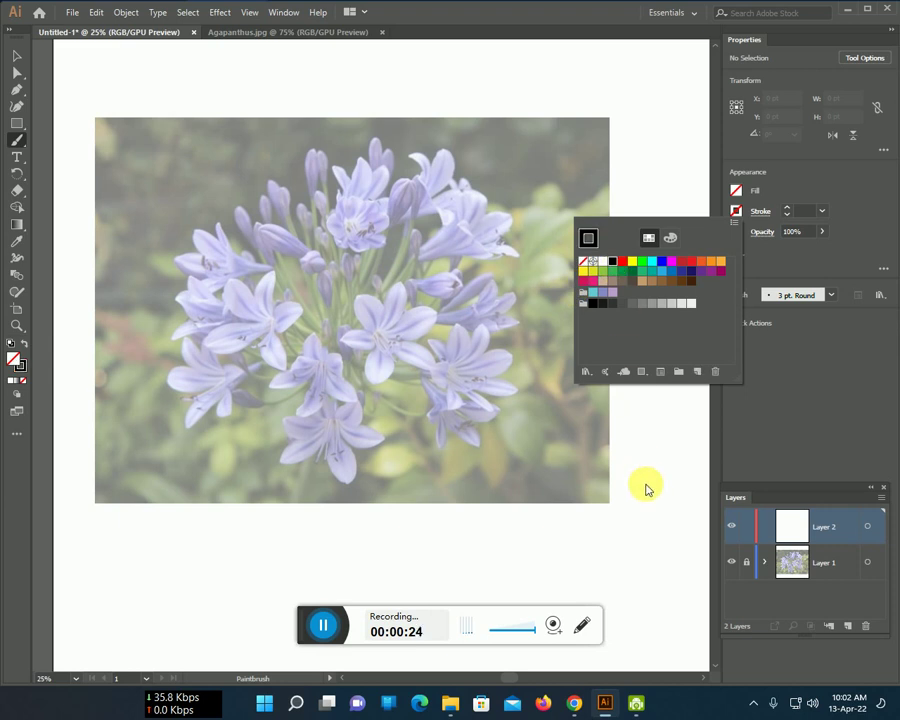
{"action": "scroll", "coordinate": [416, 396], "scroll_direction": "up", "scroll_amount": 2}
{"action": "scroll", "coordinate": [415, 396], "scroll_direction": "up", "scroll_amount": 1}
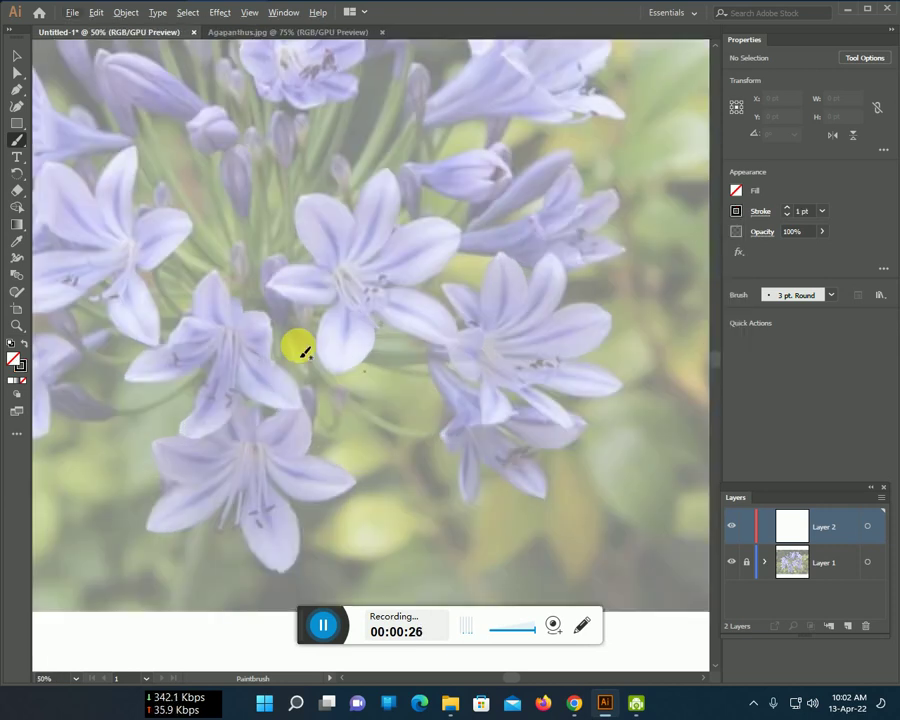
Brush-trace the petals of the lowest flower and add stamen lines in its centre
{"action": "scroll", "coordinate": [400, 330], "scroll_direction": "down", "scroll_amount": 2}
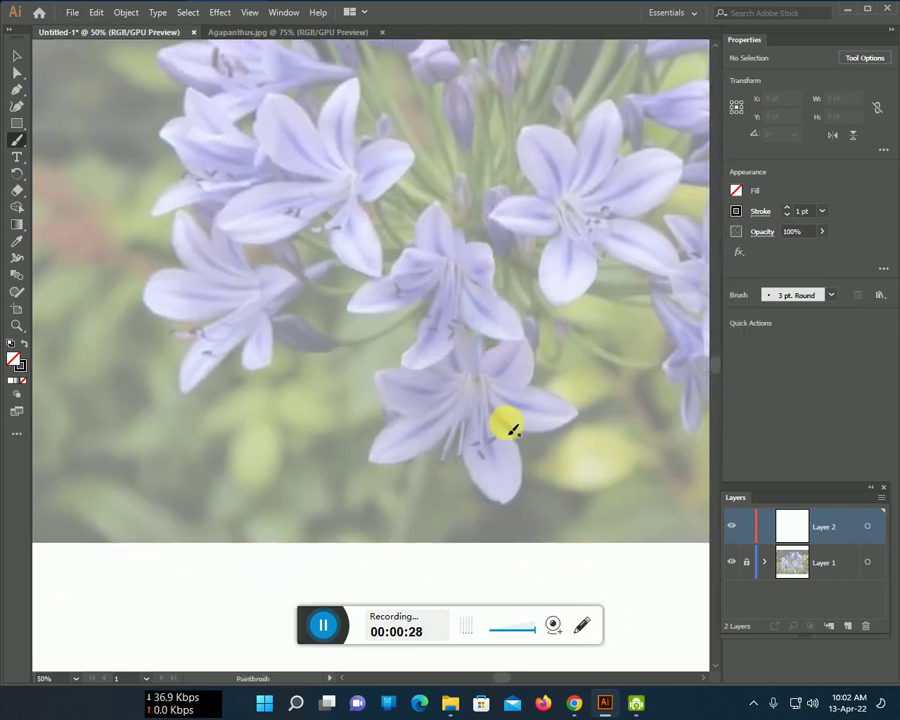
{"action": "left_click_drag", "start_coordinate": [492, 418], "coordinate": [507, 431]}
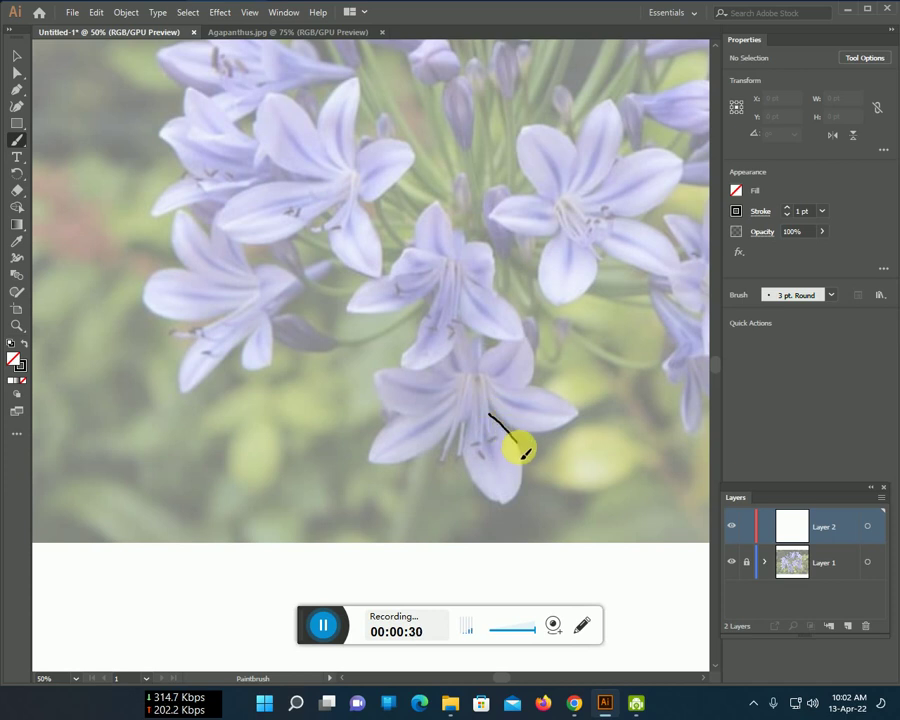
{"action": "mouse_move", "coordinate": [527, 487]}
{"action": "left_mouse_down"}
{"action": "mouse_move", "coordinate": [515, 513]}
{"action": "mouse_move", "coordinate": [467, 458]}
{"action": "mouse_move", "coordinate": [416, 460]}
{"action": "mouse_move", "coordinate": [382, 476]}
{"action": "mouse_move", "coordinate": [394, 426]}
{"action": "mouse_move", "coordinate": [446, 395]}
{"action": "left_mouse_up"}
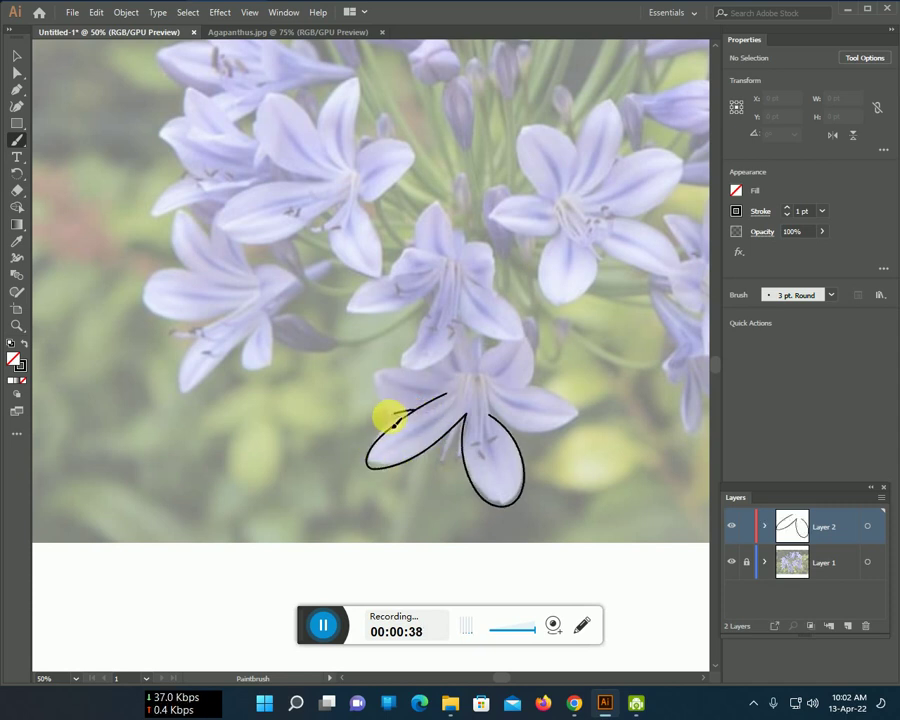
{"action": "mouse_move", "coordinate": [380, 374]}
{"action": "left_mouse_down"}
{"action": "mouse_move", "coordinate": [415, 372]}
{"action": "mouse_move", "coordinate": [458, 322]}
{"action": "mouse_move", "coordinate": [470, 373]}
{"action": "mouse_move", "coordinate": [497, 353]}
{"action": "mouse_move", "coordinate": [538, 368]}
{"action": "mouse_move", "coordinate": [503, 397]}
{"action": "mouse_move", "coordinate": [530, 397]}
{"action": "mouse_move", "coordinate": [573, 418]}
{"action": "mouse_move", "coordinate": [502, 428]}
{"action": "mouse_move", "coordinate": [470, 380]}
{"action": "mouse_move", "coordinate": [440, 452]}
{"action": "left_mouse_up"}
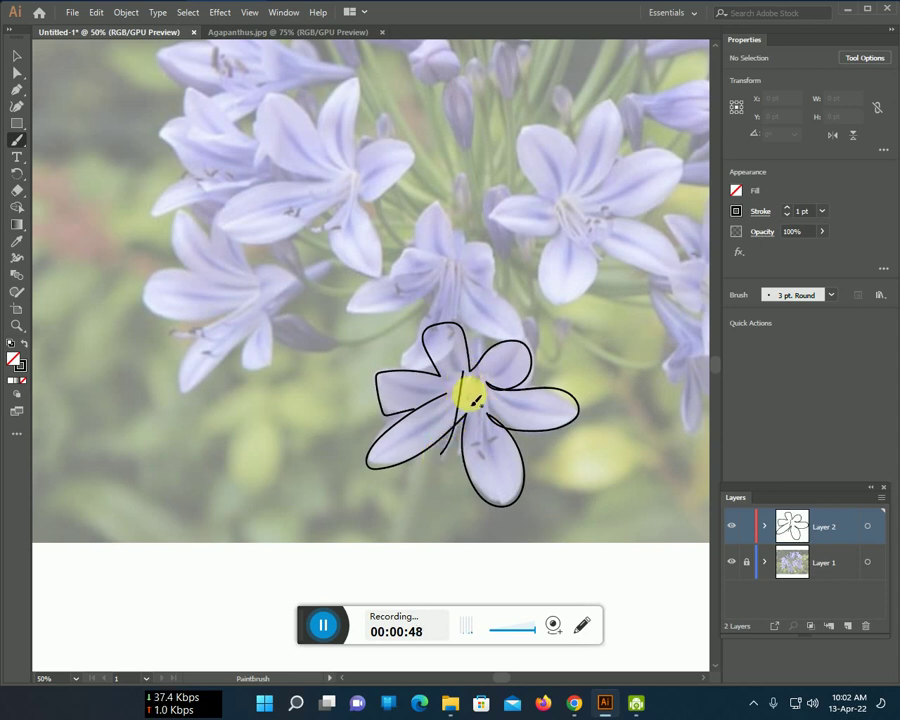
{"action": "left_click_drag", "start_coordinate": [472, 402], "coordinate": [450, 450]}
{"action": "mouse_move", "coordinate": [476, 378]}
{"action": "left_mouse_down"}
{"action": "mouse_move", "coordinate": [472, 418]}
{"action": "mouse_move", "coordinate": [490, 456]}
{"action": "left_mouse_up"}
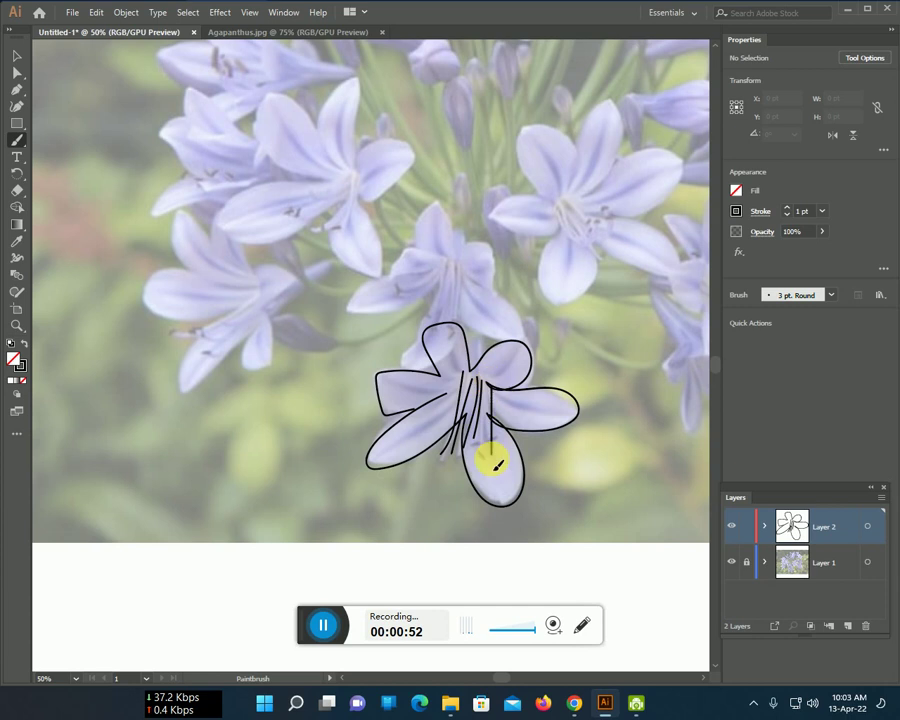
Outline the petals of the flower above it and draw its stamen lines
{"action": "left_click_drag", "start_coordinate": [432, 377], "coordinate": [458, 290]}
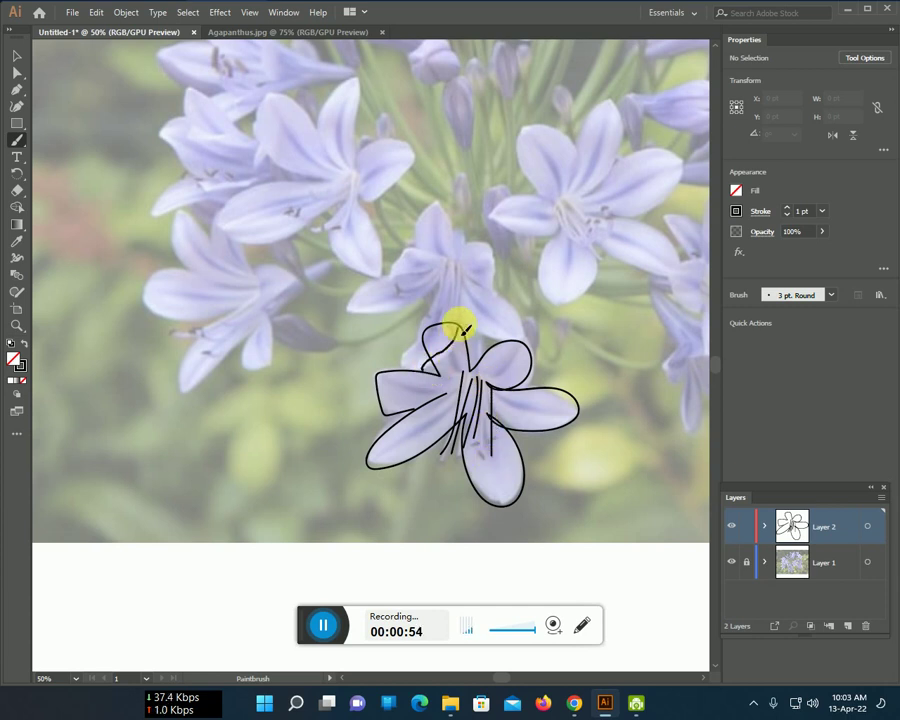
{"action": "mouse_move", "coordinate": [413, 373]}
{"action": "left_mouse_down"}
{"action": "mouse_move", "coordinate": [445, 292]}
{"action": "mouse_move", "coordinate": [392, 318]}
{"action": "mouse_move", "coordinate": [436, 258]}
{"action": "mouse_move", "coordinate": [440, 212]}
{"action": "mouse_move", "coordinate": [455, 241]}
{"action": "mouse_move", "coordinate": [496, 248]}
{"action": "mouse_move", "coordinate": [481, 277]}
{"action": "mouse_move", "coordinate": [502, 285]}
{"action": "mouse_move", "coordinate": [521, 322]}
{"action": "left_mouse_up"}
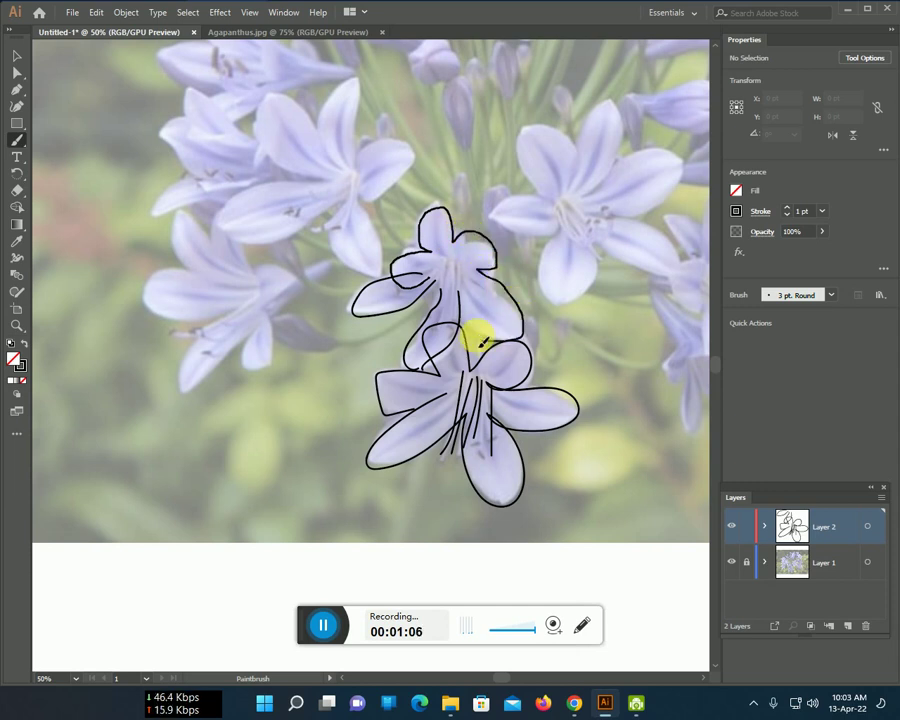
{"action": "mouse_move", "coordinate": [443, 260]}
{"action": "left_mouse_down"}
{"action": "mouse_move", "coordinate": [445, 298]}
{"action": "mouse_move", "coordinate": [465, 295]}
{"action": "left_mouse_up"}
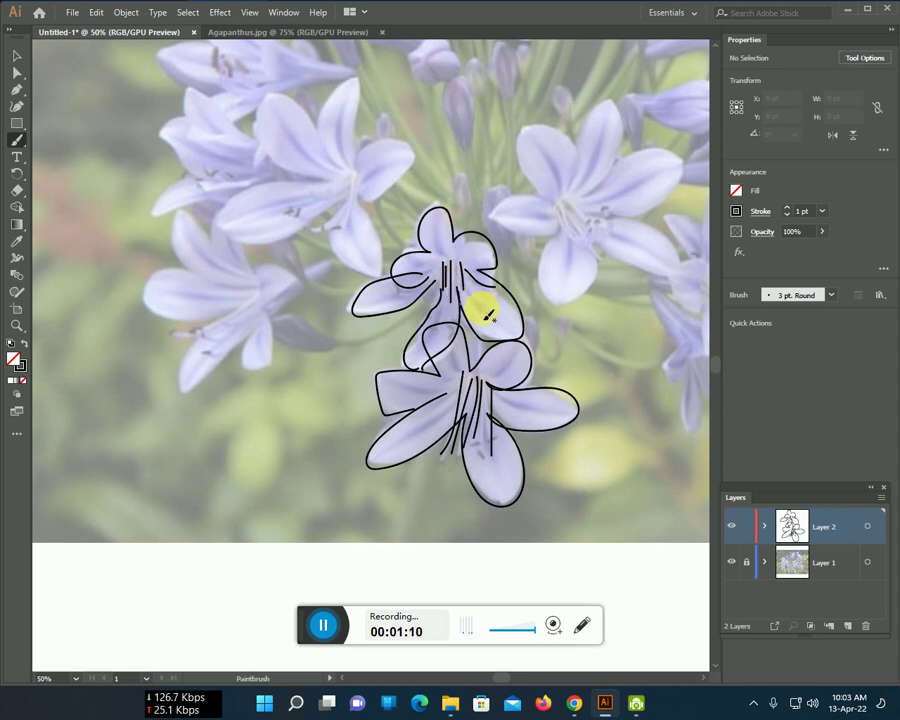
Trace the next flower to the right, with stamen lines and a stem stroke below
{"action": "scroll", "coordinate": [464, 330], "scroll_direction": "right", "scroll_amount": 3}
{"action": "scroll", "coordinate": [464, 330], "scroll_direction": "up", "scroll_amount": 2}
{"action": "left_click_drag", "start_coordinate": [460, 292], "coordinate": [487, 360]}
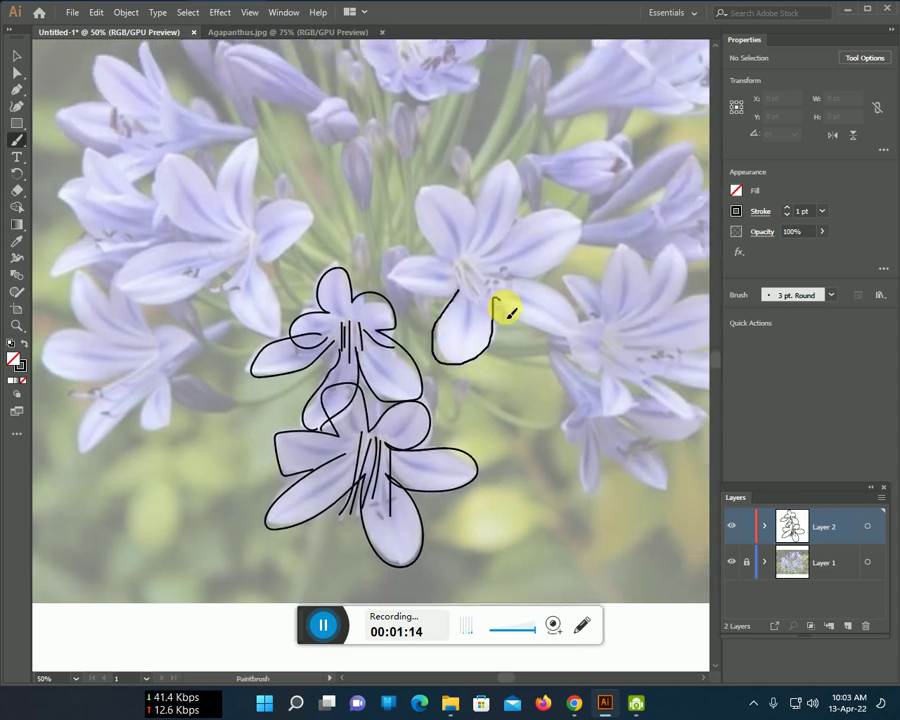
{"action": "left_click_drag", "start_coordinate": [553, 335], "coordinate": [576, 320]}
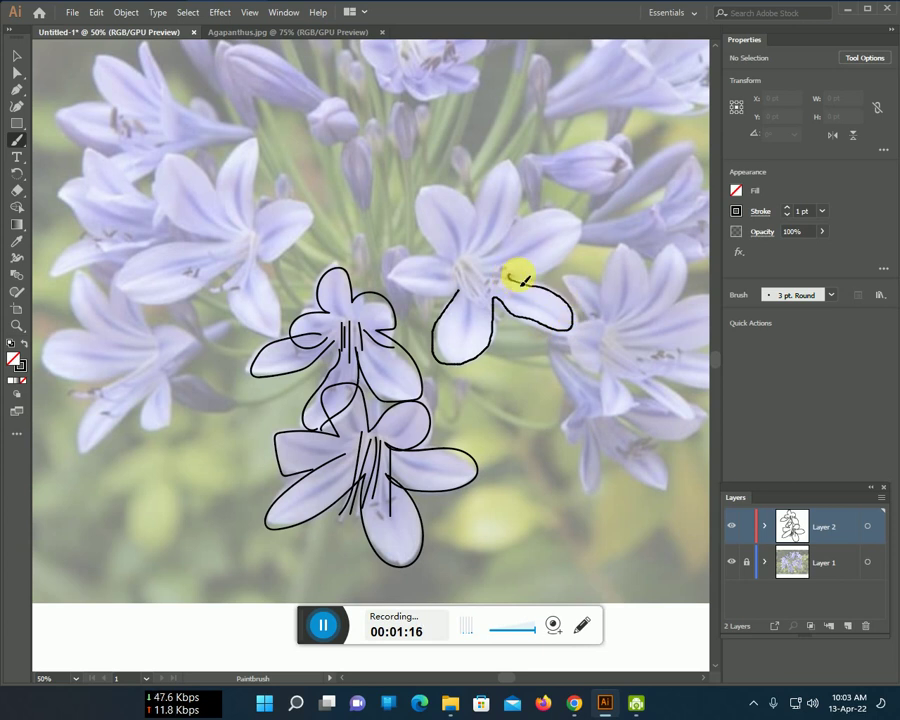
{"action": "left_click_drag", "start_coordinate": [580, 259], "coordinate": [581, 218]}
{"action": "left_click_drag", "start_coordinate": [511, 241], "coordinate": [509, 231]}
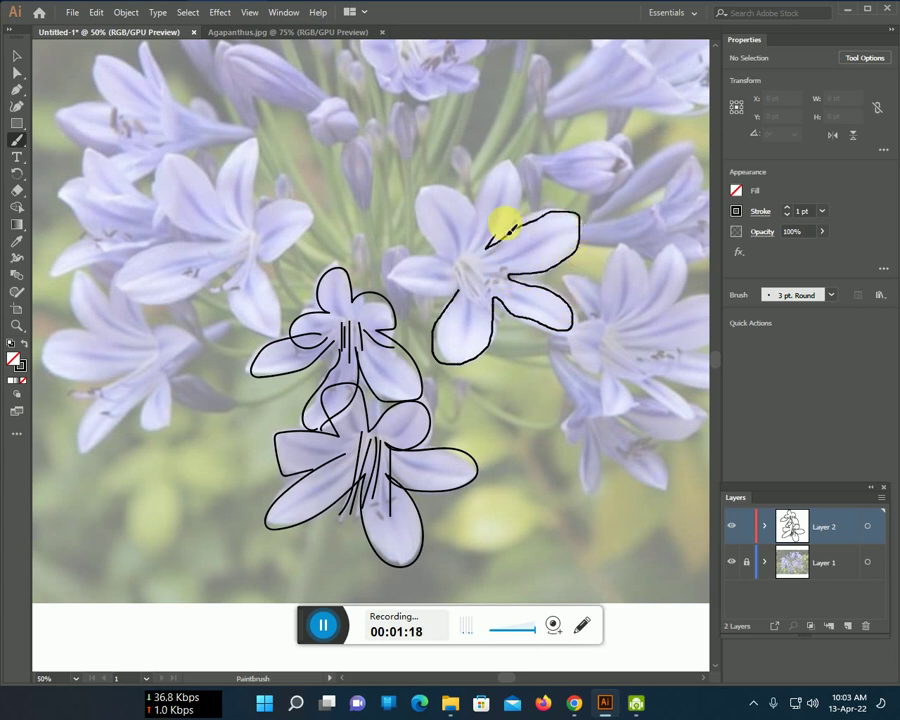
{"action": "mouse_move", "coordinate": [519, 181]}
{"action": "left_mouse_down"}
{"action": "mouse_move", "coordinate": [484, 187]}
{"action": "mouse_move", "coordinate": [466, 251]}
{"action": "mouse_move", "coordinate": [460, 181]}
{"action": "mouse_move", "coordinate": [425, 204]}
{"action": "mouse_move", "coordinate": [446, 258]}
{"action": "mouse_move", "coordinate": [374, 273]}
{"action": "mouse_move", "coordinate": [436, 297]}
{"action": "left_mouse_up"}
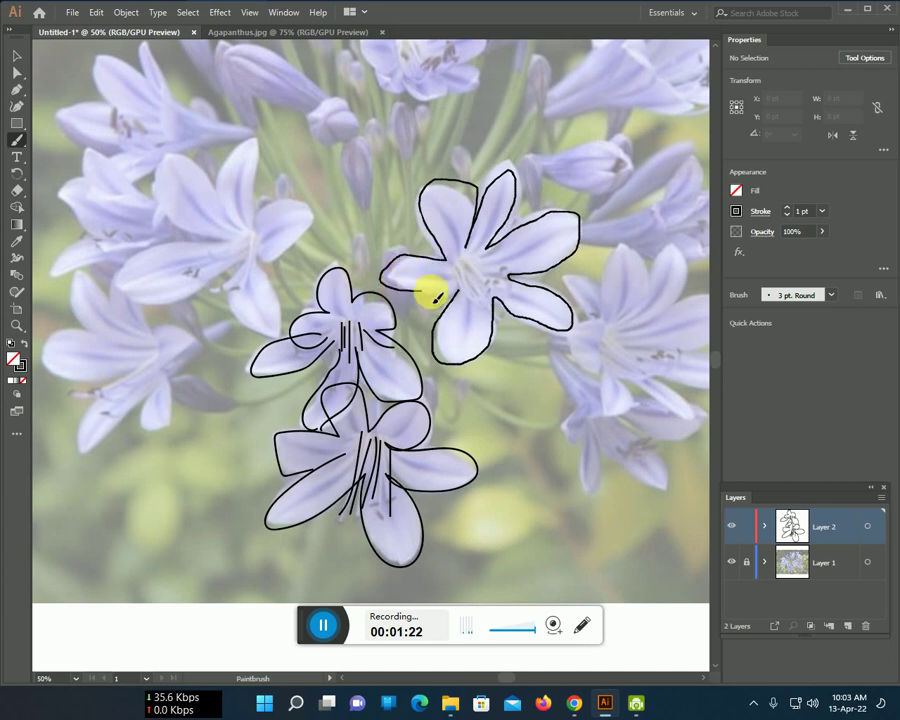
{"action": "left_click_drag", "start_coordinate": [470, 262], "coordinate": [494, 293]}
{"action": "mouse_move", "coordinate": [447, 373]}
{"action": "left_mouse_down"}
{"action": "mouse_move", "coordinate": [492, 413]}
{"action": "mouse_move", "coordinate": [548, 422]}
{"action": "mouse_move", "coordinate": [460, 378]}
{"action": "mouse_move", "coordinate": [420, 388]}
{"action": "mouse_move", "coordinate": [440, 432]}
{"action": "mouse_move", "coordinate": [452, 392]}
{"action": "mouse_move", "coordinate": [492, 432]}
{"action": "mouse_move", "coordinate": [508, 402]}
{"action": "mouse_move", "coordinate": [480, 370]}
{"action": "mouse_move", "coordinate": [526, 380]}
{"action": "mouse_move", "coordinate": [554, 361]}
{"action": "mouse_move", "coordinate": [483, 362]}
{"action": "mouse_move", "coordinate": [416, 311]}
{"action": "mouse_move", "coordinate": [434, 352]}
{"action": "mouse_move", "coordinate": [454, 368]}
{"action": "mouse_move", "coordinate": [482, 365]}
{"action": "mouse_move", "coordinate": [453, 333]}
{"action": "left_mouse_up"}
Outline the right-centre flower's petals and draw stamen lines in its centre
{"action": "scroll", "coordinate": [432, 341], "scroll_direction": "up", "scroll_amount": 1}
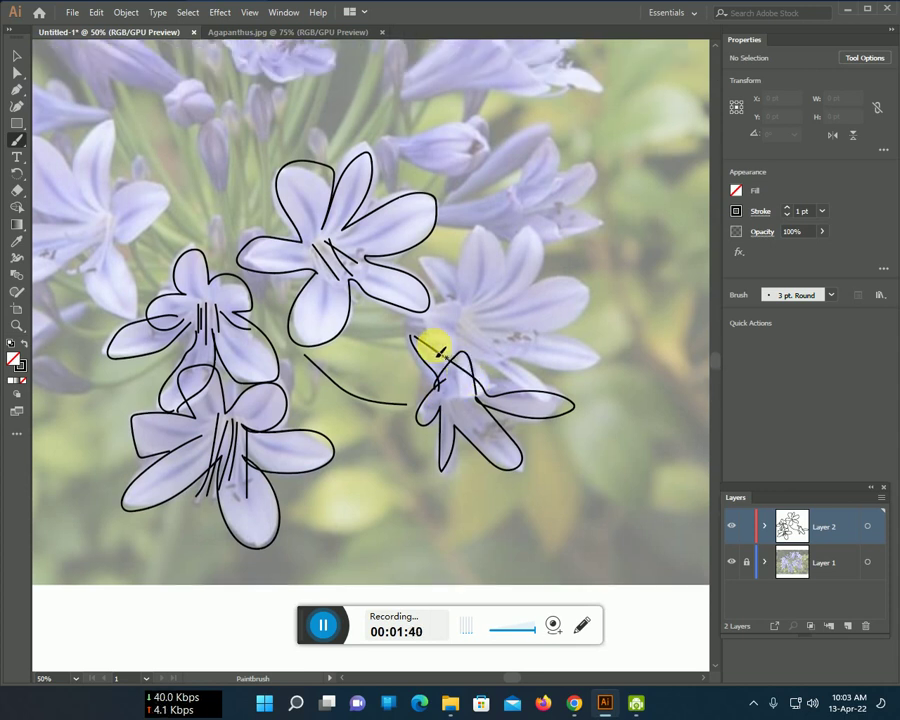
{"action": "mouse_move", "coordinate": [443, 262]}
{"action": "left_mouse_down"}
{"action": "mouse_move", "coordinate": [458, 290]}
{"action": "mouse_move", "coordinate": [486, 216]}
{"action": "mouse_move", "coordinate": [508, 285]}
{"action": "mouse_move", "coordinate": [526, 237]}
{"action": "mouse_move", "coordinate": [546, 281]}
{"action": "mouse_move", "coordinate": [585, 287]}
{"action": "mouse_move", "coordinate": [558, 332]}
{"action": "mouse_move", "coordinate": [597, 366]}
{"action": "mouse_move", "coordinate": [500, 370]}
{"action": "mouse_move", "coordinate": [442, 356]}
{"action": "mouse_move", "coordinate": [418, 327]}
{"action": "left_mouse_up"}
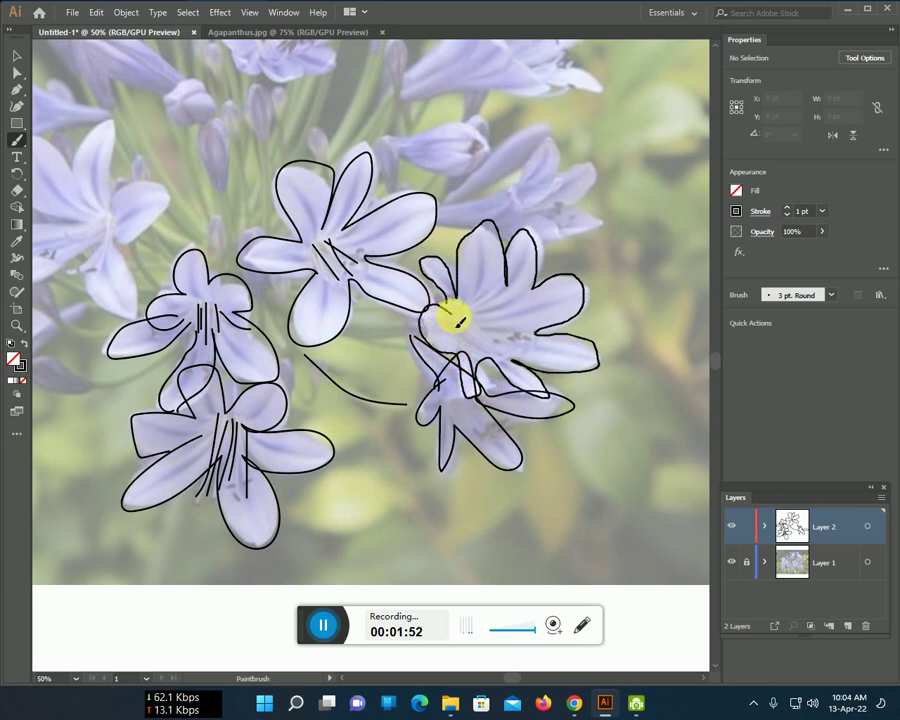
{"action": "mouse_move", "coordinate": [472, 321]}
{"action": "left_mouse_down"}
{"action": "mouse_move", "coordinate": [524, 354]}
{"action": "mouse_move", "coordinate": [485, 330]}
{"action": "left_mouse_up"}
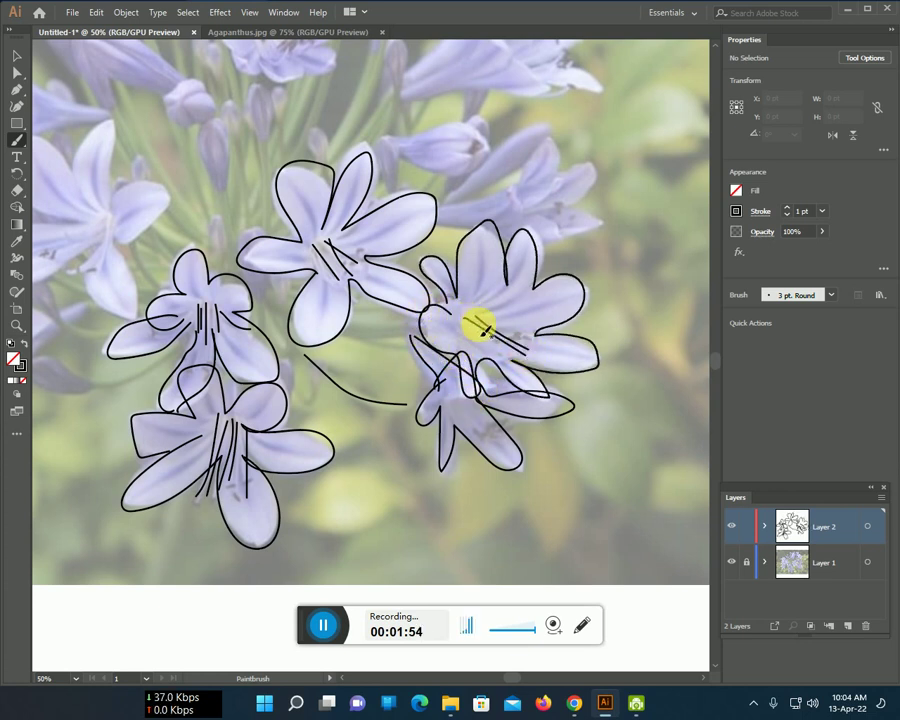
{"action": "left_click_drag", "start_coordinate": [456, 387], "coordinate": [618, 437]}
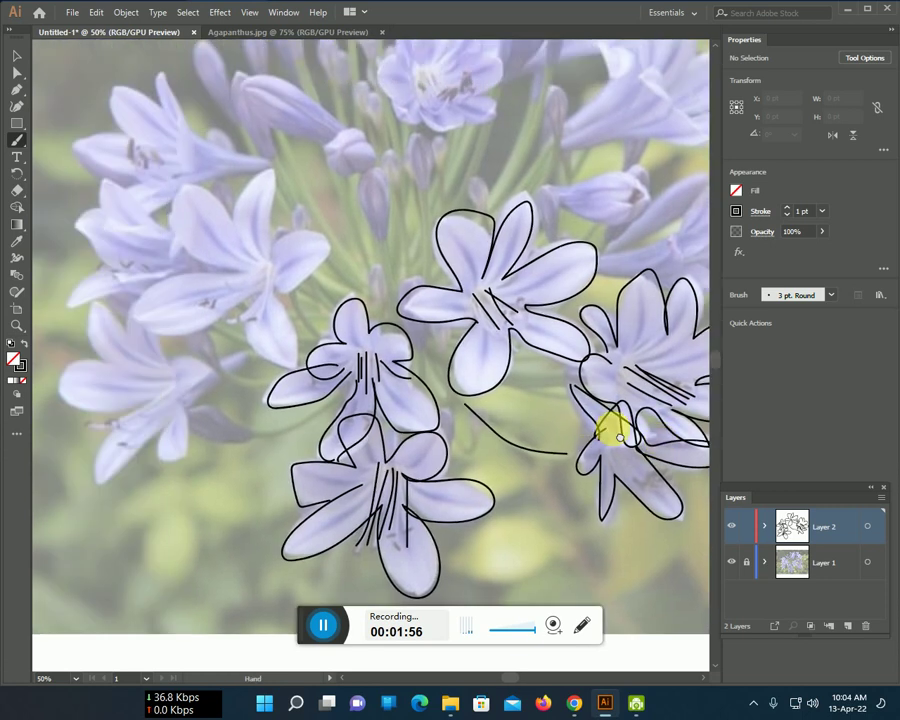
Brush-outline the lower and upper petals of the flower left of centre
{"action": "mouse_move", "coordinate": [447, 452]}
{"action": "left_mouse_down"}
{"action": "mouse_move", "coordinate": [413, 463]}
{"action": "mouse_move", "coordinate": [357, 428]}
{"action": "mouse_move", "coordinate": [325, 426]}
{"action": "mouse_move", "coordinate": [353, 460]}
{"action": "mouse_move", "coordinate": [415, 460]}
{"action": "left_mouse_up"}
{"action": "mouse_move", "coordinate": [427, 401]}
{"action": "left_mouse_down"}
{"action": "mouse_move", "coordinate": [368, 402]}
{"action": "mouse_move", "coordinate": [345, 379]}
{"action": "mouse_move", "coordinate": [382, 392]}
{"action": "mouse_move", "coordinate": [352, 378]}
{"action": "mouse_move", "coordinate": [316, 386]}
{"action": "mouse_move", "coordinate": [292, 344]}
{"action": "mouse_move", "coordinate": [256, 343]}
{"action": "mouse_move", "coordinate": [242, 388]}
{"action": "mouse_move", "coordinate": [208, 427]}
{"action": "mouse_move", "coordinate": [280, 433]}
{"action": "mouse_move", "coordinate": [235, 466]}
{"action": "mouse_move", "coordinate": [233, 486]}
{"action": "mouse_move", "coordinate": [253, 504]}
{"action": "mouse_move", "coordinate": [306, 455]}
{"action": "mouse_move", "coordinate": [298, 482]}
{"action": "mouse_move", "coordinate": [321, 424]}
{"action": "mouse_move", "coordinate": [344, 427]}
{"action": "mouse_move", "coordinate": [340, 366]}
{"action": "mouse_move", "coordinate": [305, 416]}
{"action": "mouse_move", "coordinate": [315, 386]}
{"action": "mouse_move", "coordinate": [343, 376]}
{"action": "mouse_move", "coordinate": [352, 425]}
{"action": "left_mouse_up"}
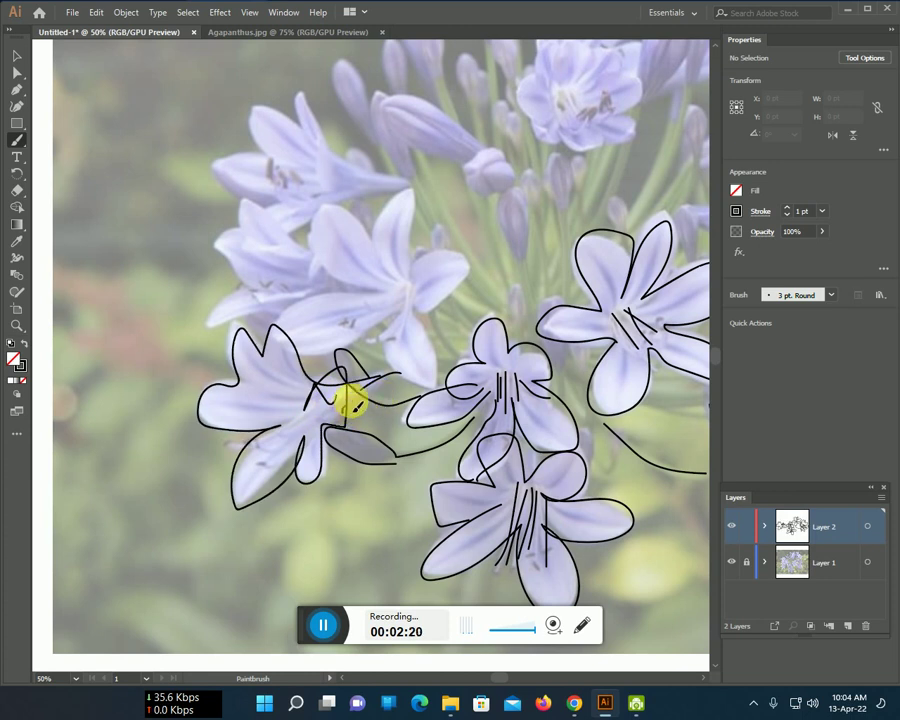
{"action": "scroll", "coordinate": [410, 450], "scroll_direction": "up", "scroll_amount": 3}
{"action": "left_click_drag", "start_coordinate": [389, 390], "coordinate": [401, 452]}
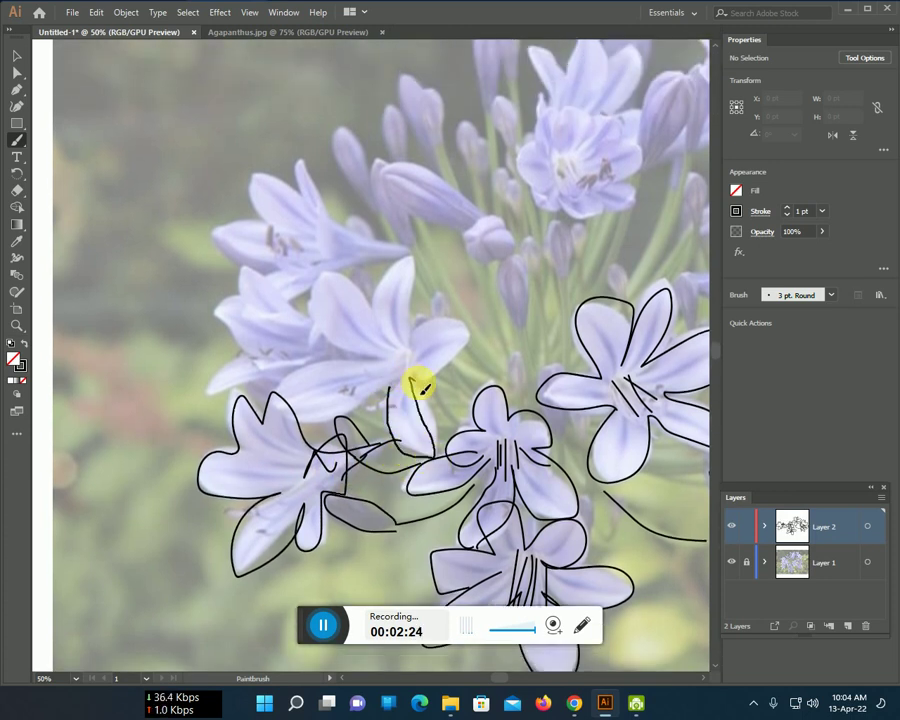
{"action": "mouse_move", "coordinate": [412, 347]}
{"action": "left_mouse_down"}
{"action": "mouse_move", "coordinate": [415, 262]}
{"action": "mouse_move", "coordinate": [384, 290]}
{"action": "left_mouse_up"}
{"action": "left_click_drag", "start_coordinate": [386, 350], "coordinate": [375, 310]}
Trace the left and lower-left petal edges of that flower
{"action": "left_click_drag", "start_coordinate": [322, 276], "coordinate": [324, 324]}
{"action": "mouse_move", "coordinate": [373, 368]}
{"action": "left_mouse_down"}
{"action": "mouse_move", "coordinate": [297, 362]}
{"action": "mouse_move", "coordinate": [271, 402]}
{"action": "mouse_move", "coordinate": [388, 391]}
{"action": "left_mouse_up"}
{"action": "scroll", "coordinate": [412, 432], "scroll_direction": "up", "scroll_amount": 1}
{"action": "scroll", "coordinate": [418, 438], "scroll_direction": "up", "scroll_amount": 1}
{"action": "mouse_move", "coordinate": [311, 492]}
{"action": "left_mouse_down"}
{"action": "mouse_move", "coordinate": [246, 504]}
{"action": "mouse_move", "coordinate": [248, 485]}
{"action": "mouse_move", "coordinate": [217, 446]}
{"action": "mouse_move", "coordinate": [246, 423]}
{"action": "left_mouse_up"}
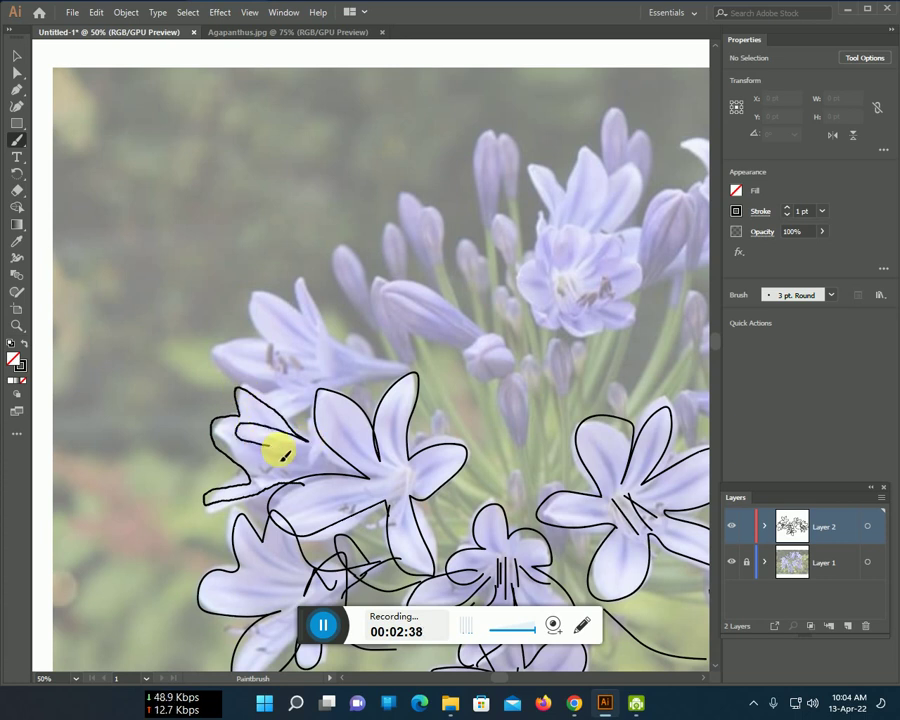
{"action": "scroll", "coordinate": [362, 497], "scroll_direction": "up", "scroll_amount": 1}
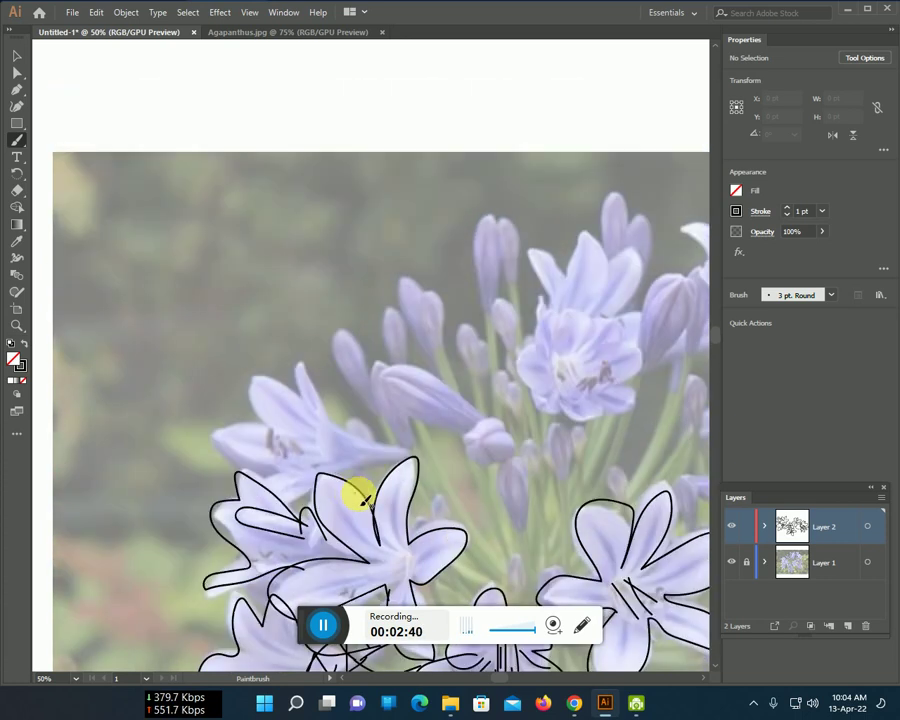
Trace the petals of the upper-left flower and a short curve near its centre
{"action": "mouse_move", "coordinate": [410, 465]}
{"action": "left_mouse_down"}
{"action": "mouse_move", "coordinate": [374, 457]}
{"action": "mouse_move", "coordinate": [262, 492]}
{"action": "mouse_move", "coordinate": [217, 446]}
{"action": "mouse_move", "coordinate": [270, 430]}
{"action": "mouse_move", "coordinate": [307, 362]}
{"action": "mouse_move", "coordinate": [321, 406]}
{"action": "mouse_move", "coordinate": [360, 448]}
{"action": "left_mouse_up"}
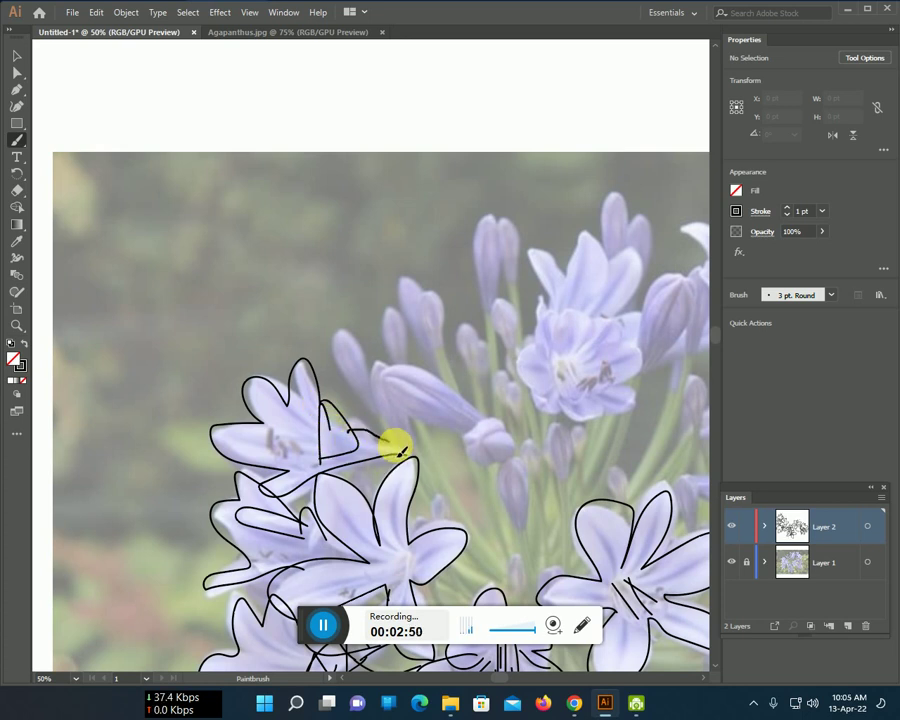
{"action": "scroll", "coordinate": [414, 468], "scroll_direction": "down", "scroll_amount": 2}
{"action": "scroll", "coordinate": [435, 450], "scroll_direction": "down", "scroll_amount": 2}
{"action": "scroll", "coordinate": [455, 445], "scroll_direction": "up", "scroll_amount": 1}
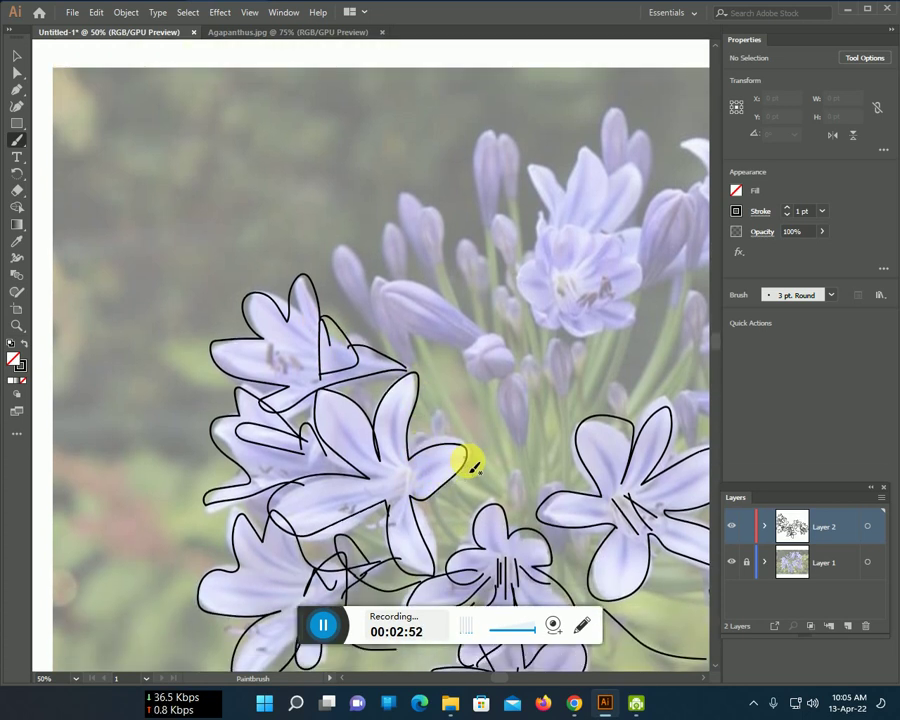
{"action": "left_click_drag", "start_coordinate": [443, 535], "coordinate": [432, 500]}
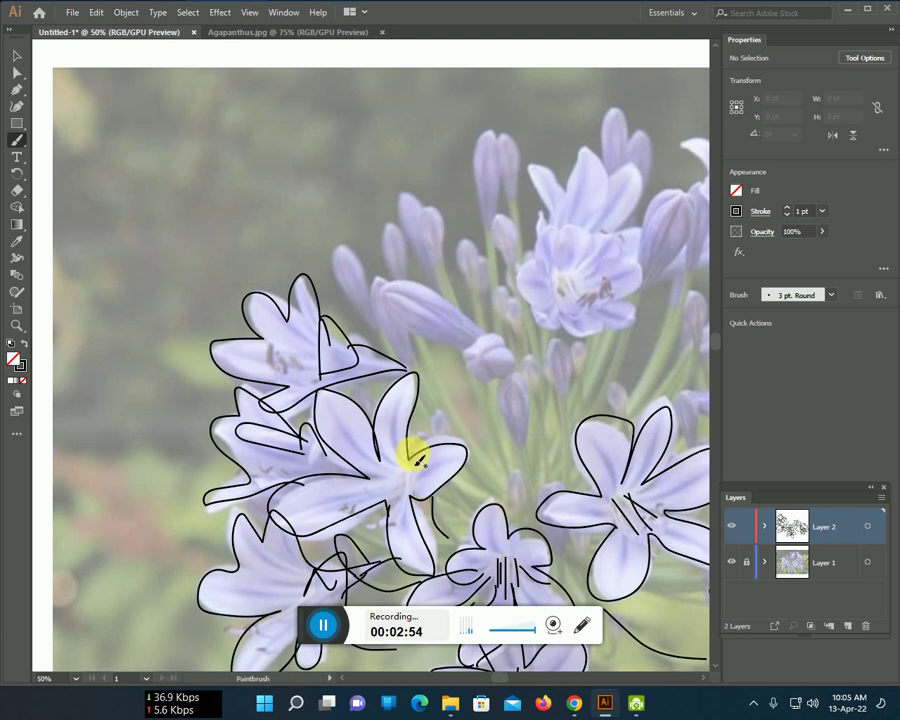
{"action": "left_click_drag", "start_coordinate": [450, 436], "coordinate": [466, 458]}
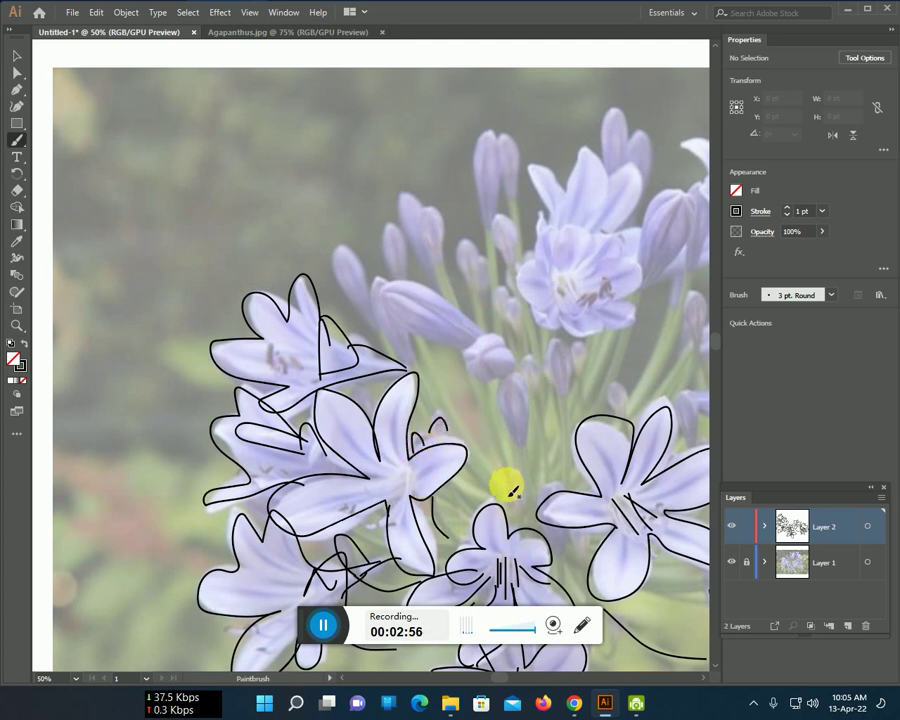
{"action": "mouse_move", "coordinate": [470, 508]}
{"action": "left_mouse_down"}
{"action": "mouse_move", "coordinate": [446, 482]}
{"action": "mouse_move", "coordinate": [478, 478]}
{"action": "mouse_move", "coordinate": [416, 547]}
{"action": "left_mouse_up"}
Draw two parallel stem lines and outline two long buds above the cluster
{"action": "scroll", "coordinate": [415, 540], "scroll_direction": "down", "scroll_amount": 3}
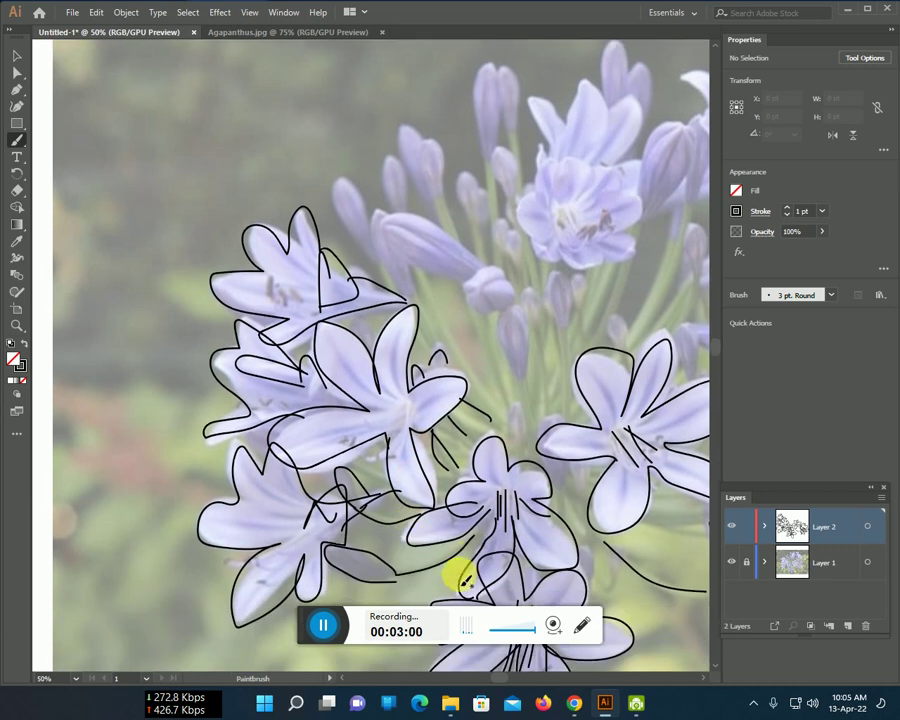
{"action": "mouse_move", "coordinate": [504, 422]}
{"action": "left_mouse_down"}
{"action": "mouse_move", "coordinate": [462, 365]}
{"action": "mouse_move", "coordinate": [428, 287]}
{"action": "left_mouse_up"}
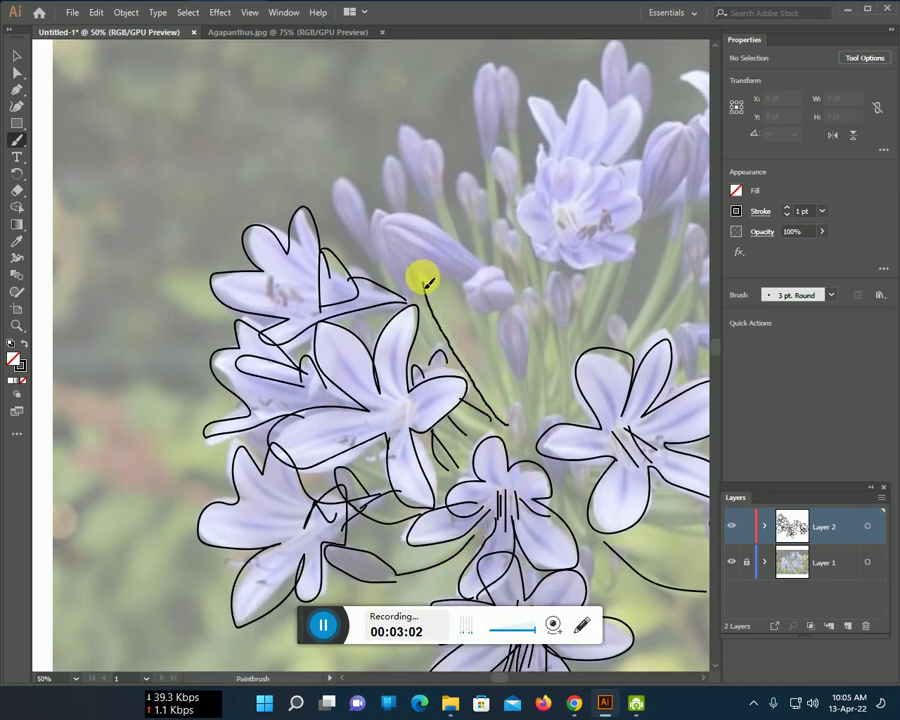
{"action": "mouse_move", "coordinate": [489, 416]}
{"action": "left_mouse_down"}
{"action": "mouse_move", "coordinate": [438, 364]}
{"action": "mouse_move", "coordinate": [376, 221]}
{"action": "mouse_move", "coordinate": [415, 298]}
{"action": "left_mouse_up"}
{"action": "mouse_move", "coordinate": [472, 276]}
{"action": "left_mouse_down"}
{"action": "mouse_move", "coordinate": [380, 225]}
{"action": "mouse_move", "coordinate": [472, 271]}
{"action": "left_mouse_up"}
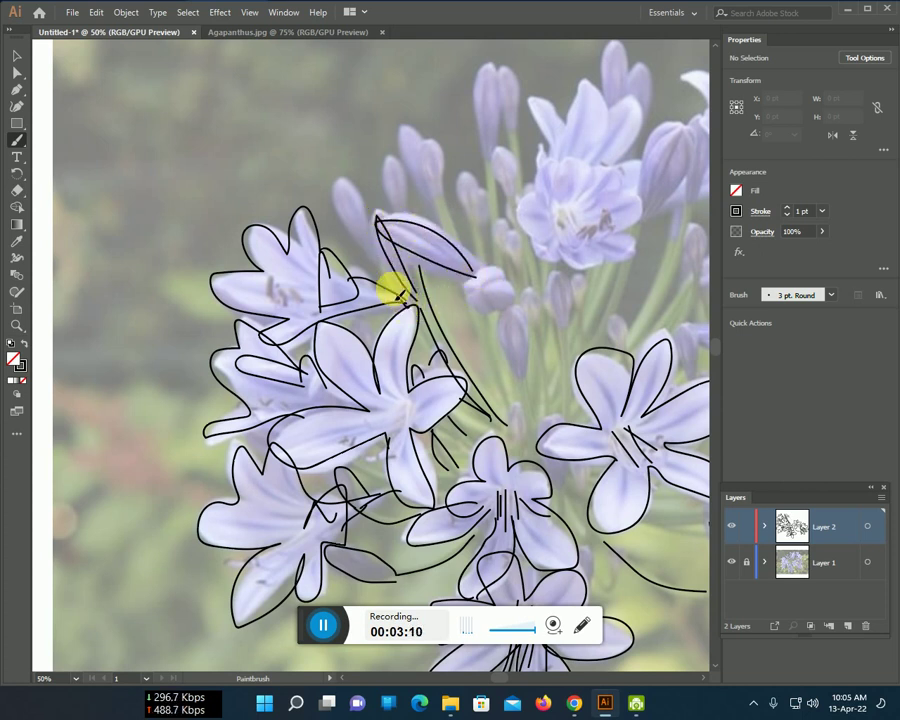
{"action": "mouse_move", "coordinate": [356, 250]}
{"action": "left_mouse_down"}
{"action": "mouse_move", "coordinate": [328, 176]}
{"action": "mouse_move", "coordinate": [364, 252]}
{"action": "left_mouse_up"}
Outline the remaining narrow, elongated and rounded buds at the top of the cluster
{"action": "scroll", "coordinate": [383, 290], "scroll_direction": "up", "scroll_amount": 1}
{"action": "scroll", "coordinate": [381, 331], "scroll_direction": "up", "scroll_amount": 1}
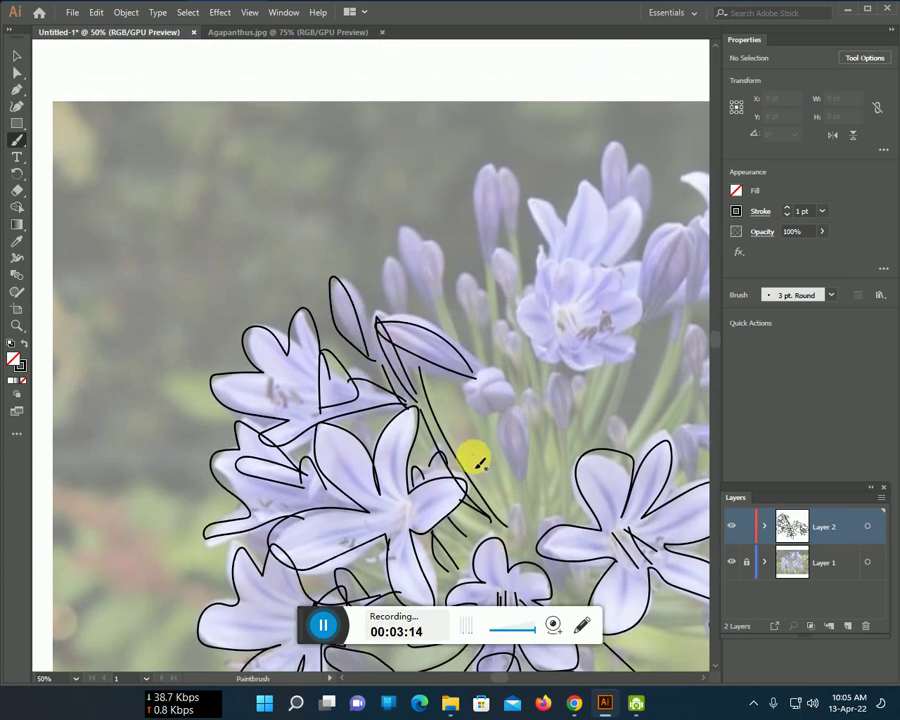
{"action": "mouse_move", "coordinate": [392, 308]}
{"action": "left_mouse_down"}
{"action": "mouse_move", "coordinate": [400, 280]}
{"action": "mouse_move", "coordinate": [402, 314]}
{"action": "mouse_move", "coordinate": [424, 255]}
{"action": "mouse_move", "coordinate": [438, 261]}
{"action": "mouse_move", "coordinate": [447, 322]}
{"action": "left_mouse_up"}
{"action": "left_click_drag", "start_coordinate": [427, 299], "coordinate": [442, 298]}
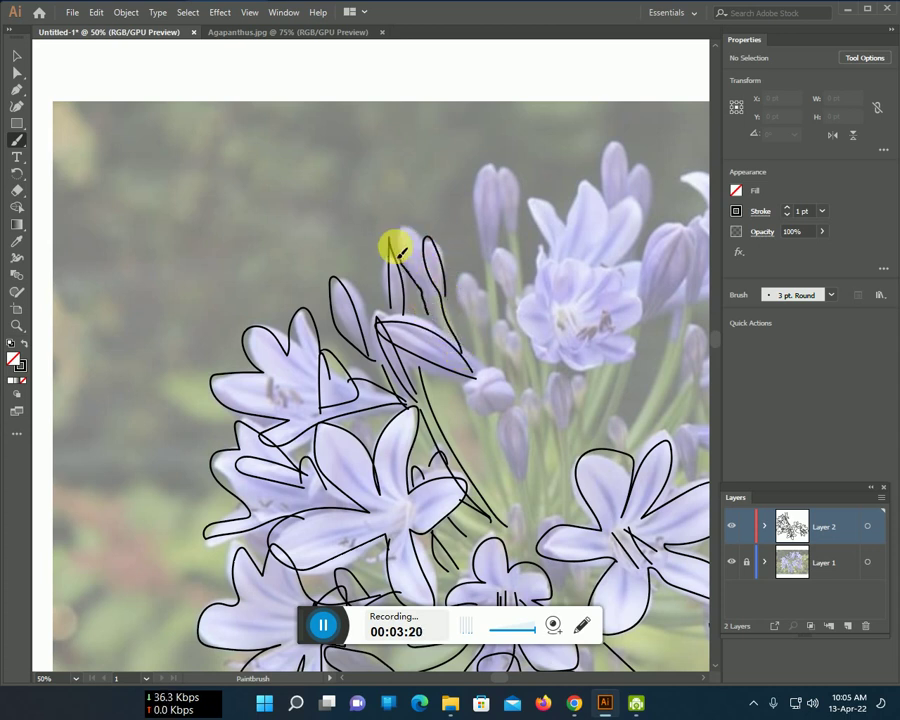
{"action": "mouse_move", "coordinate": [482, 366]}
{"action": "left_mouse_down"}
{"action": "mouse_move", "coordinate": [498, 372]}
{"action": "mouse_move", "coordinate": [480, 180]}
{"action": "mouse_move", "coordinate": [494, 227]}
{"action": "left_mouse_up"}
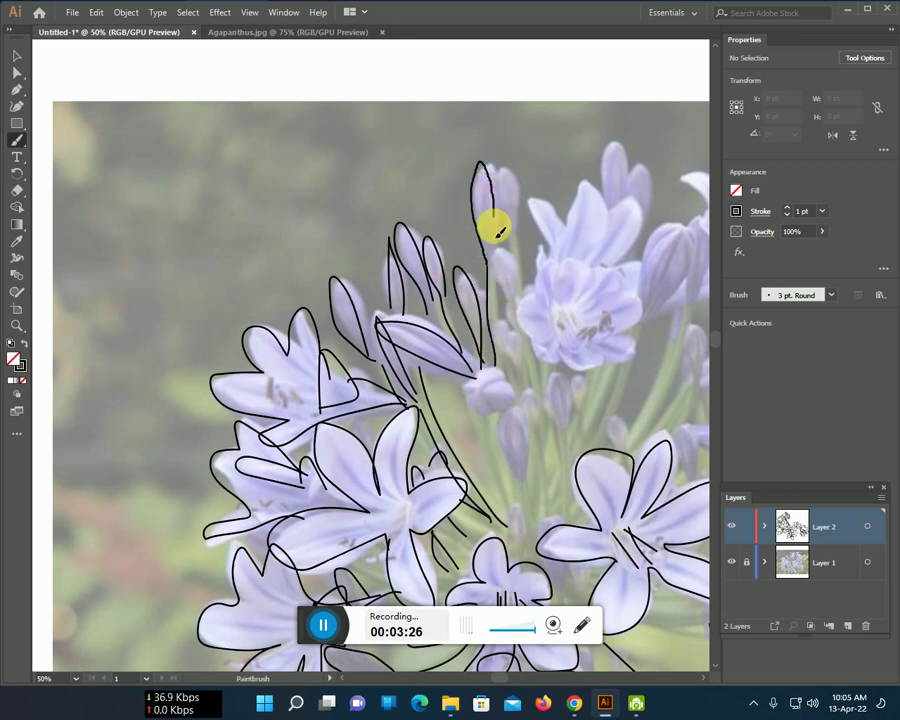
{"action": "scroll", "coordinate": [520, 345], "scroll_direction": "down", "scroll_amount": 2}
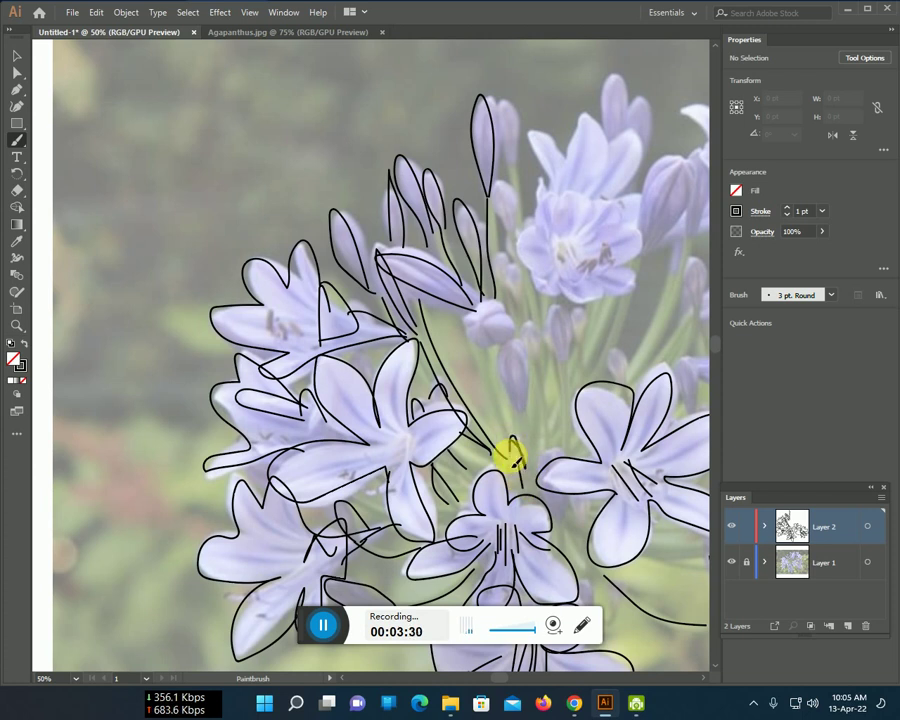
{"action": "mouse_move", "coordinate": [527, 458]}
{"action": "left_mouse_down"}
{"action": "mouse_move", "coordinate": [504, 368]}
{"action": "mouse_move", "coordinate": [520, 366]}
{"action": "mouse_move", "coordinate": [512, 395]}
{"action": "left_mouse_up"}
{"action": "left_click", "coordinate": [510, 334]}
{"action": "mouse_move", "coordinate": [491, 353]}
{"action": "left_mouse_down"}
{"action": "mouse_move", "coordinate": [464, 320]}
{"action": "mouse_move", "coordinate": [476, 300]}
{"action": "mouse_move", "coordinate": [503, 313]}
{"action": "left_mouse_up"}
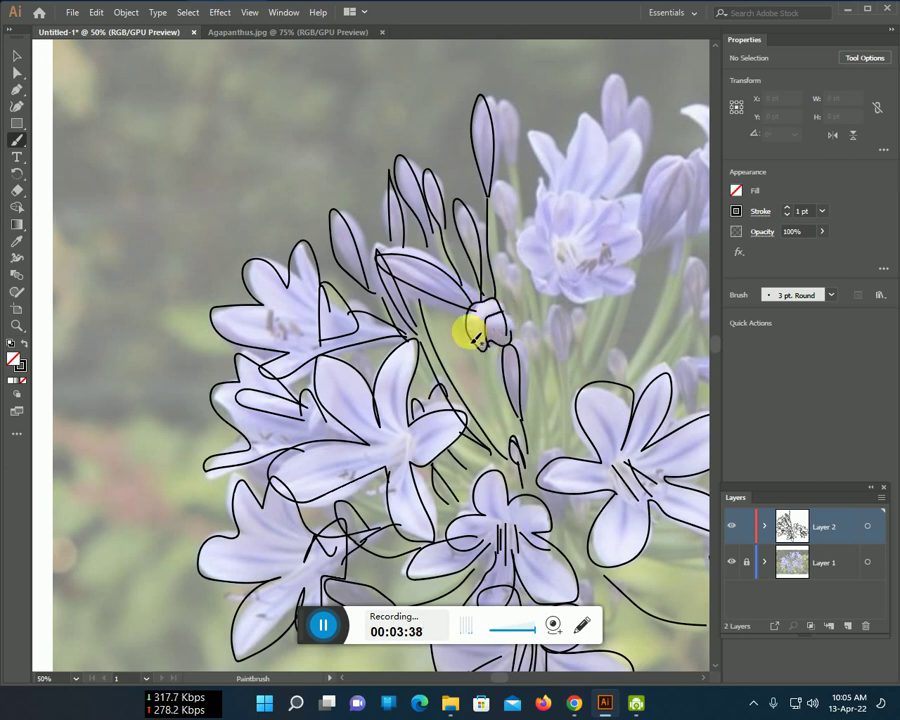
Zoom out, hide the Layer 1 photo, and centre the line drawing on screen
{"action": "scroll", "coordinate": [548, 348], "scroll_direction": "down", "scroll_amount": 2}
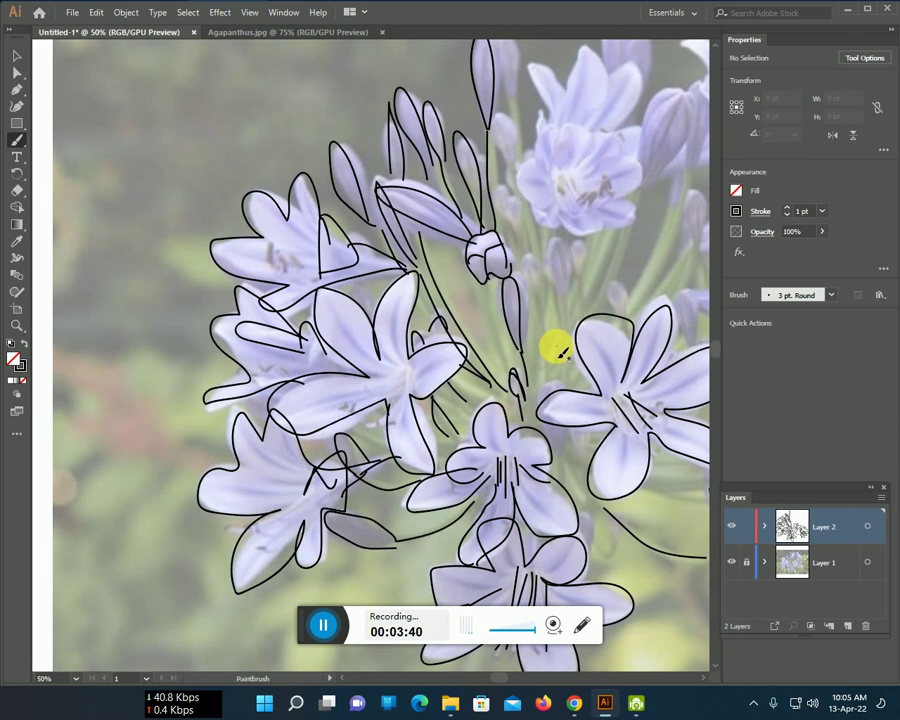
{"action": "scroll", "coordinate": [558, 350], "scroll_direction": "down", "scroll_amount": 2}
{"action": "left_click", "coordinate": [731, 562]}
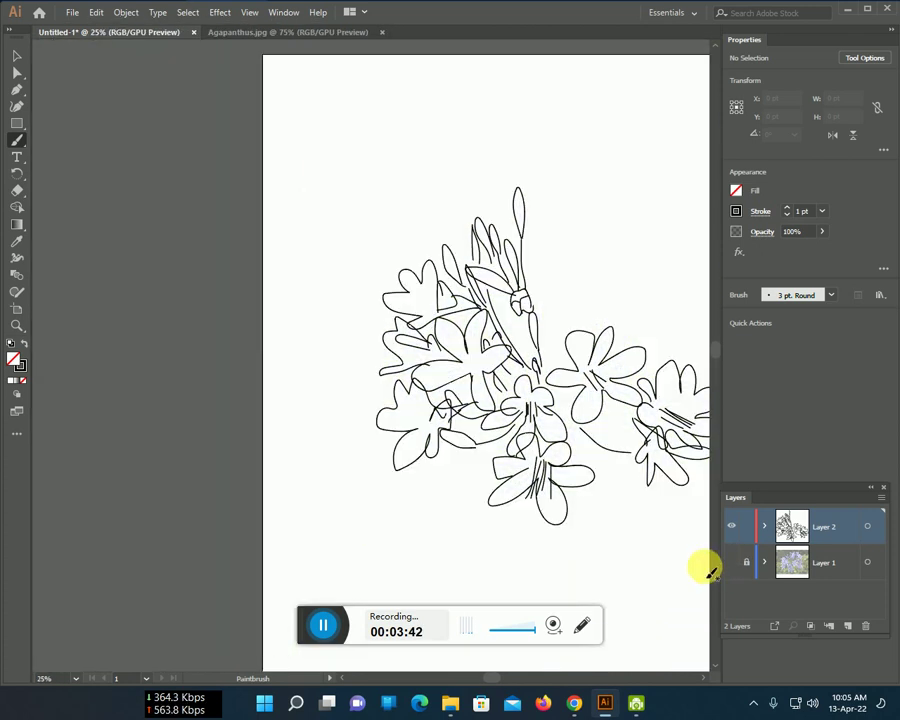
{"action": "left_click_drag", "start_coordinate": [654, 536], "coordinate": [575, 526]}
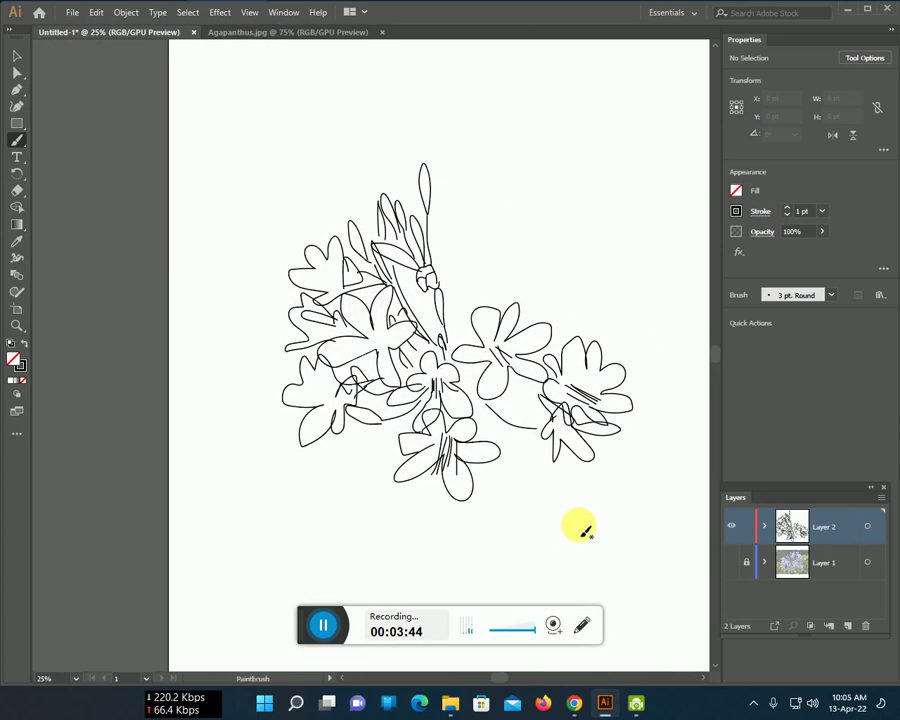